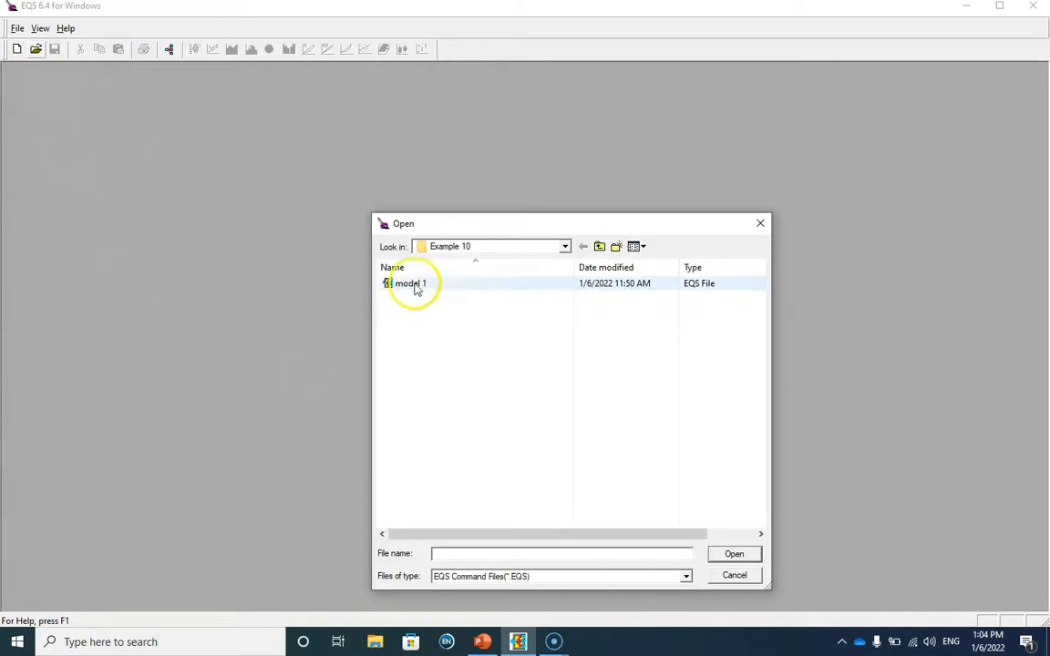
# Open the model 1 command file from the Example 10 folder and look over its equations, variances and output settings
pyautogui.click(729, 553)
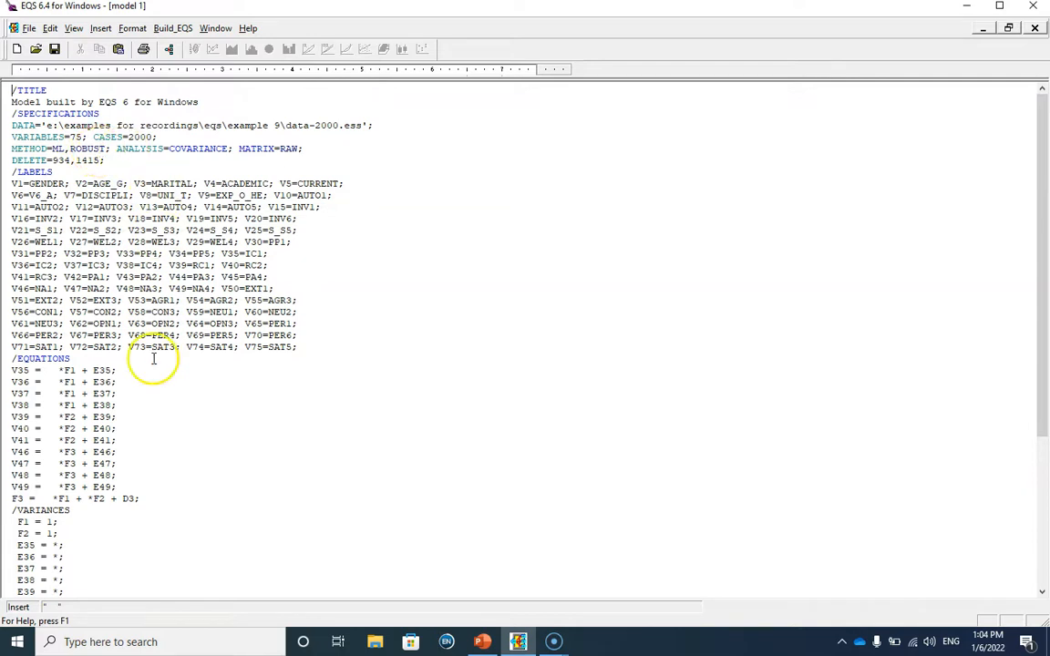
pyautogui.scroll(-6, 64, 502)
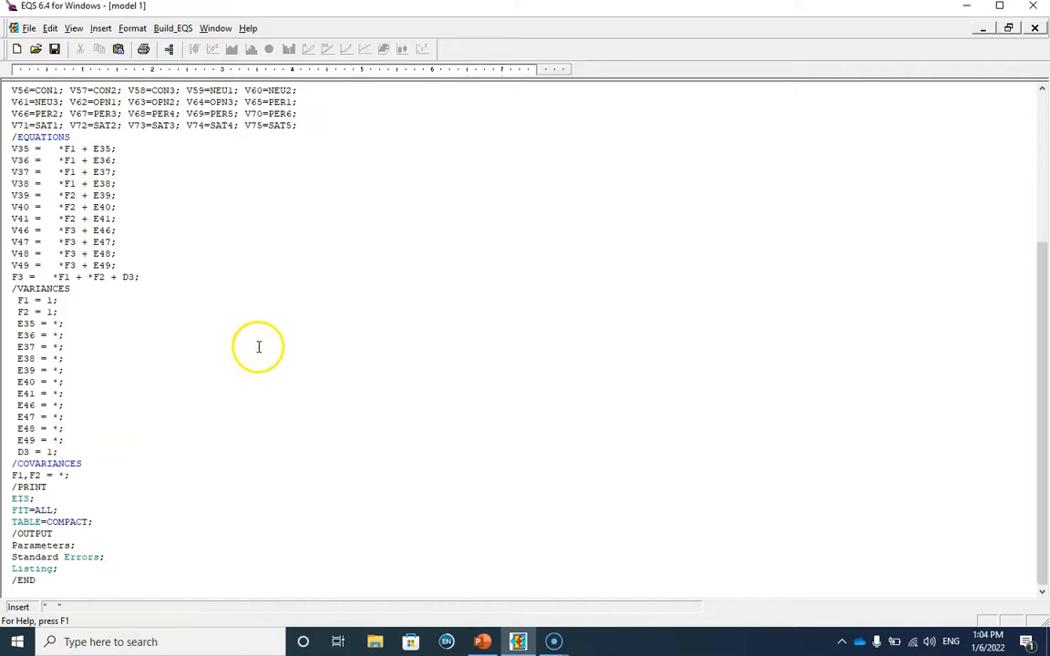
pyautogui.scroll(5, 259, 346)
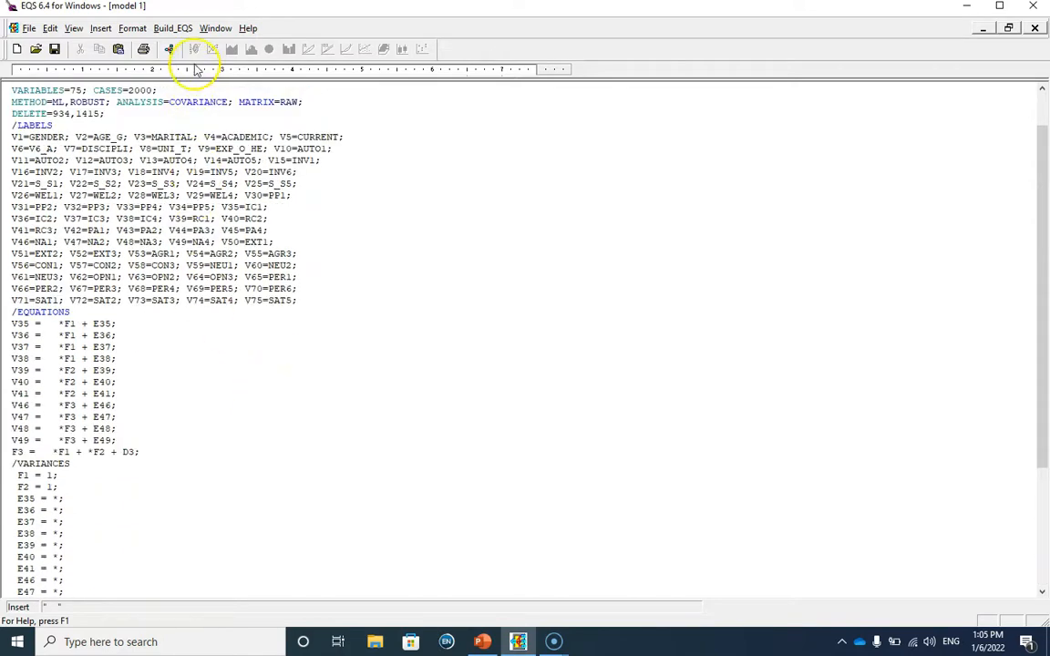
# Run EQS on model 1, view the standardized solution at the end of the output, and close the output
pyautogui.click(186, 30)
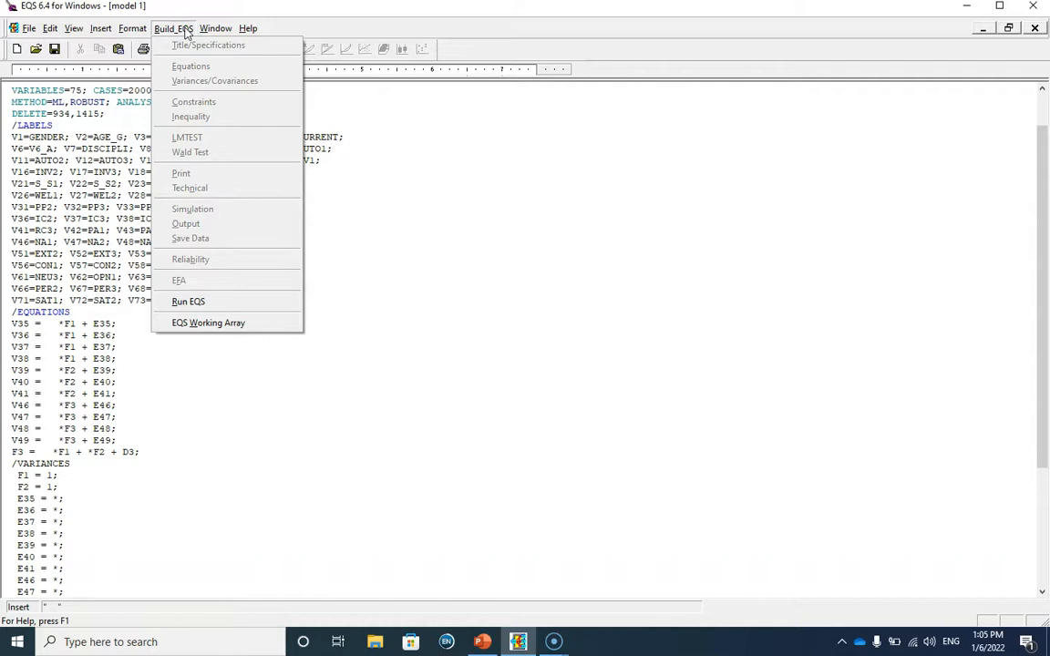
pyautogui.click(202, 301)
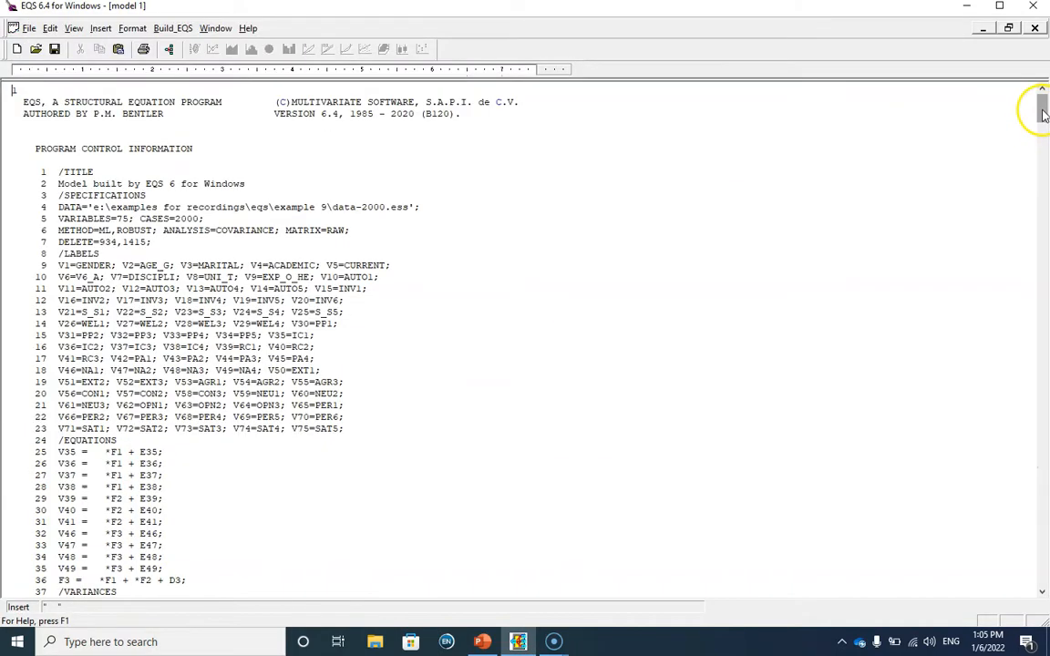
pyautogui.moveTo(1044, 114); pyautogui.dragTo(1042, 574)
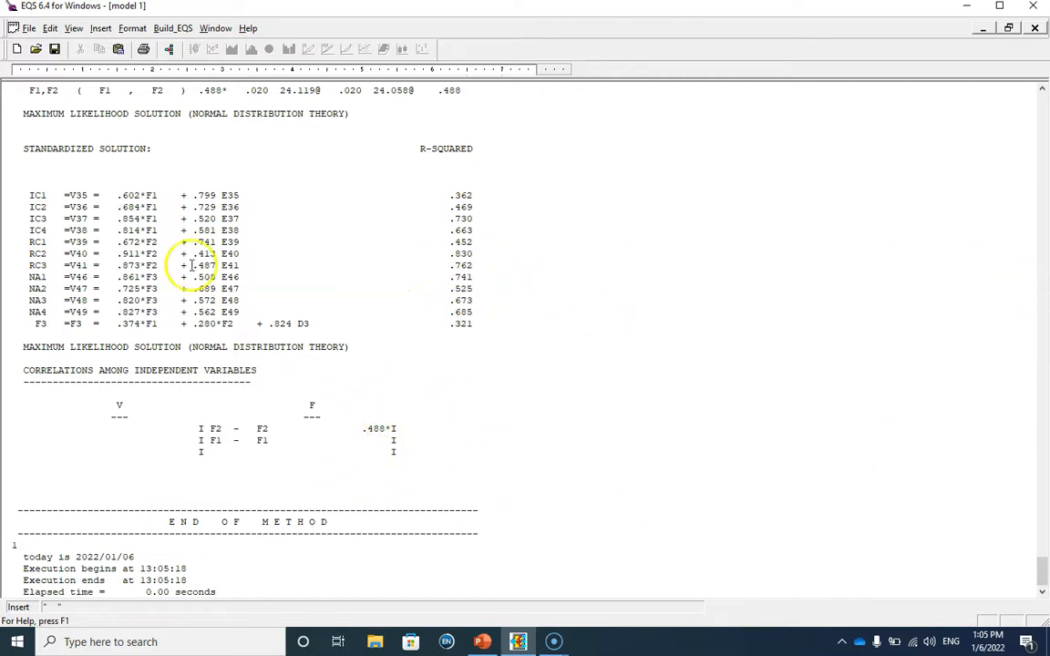
pyautogui.click(1035, 28)
# Change the estimation method in the specifications to PLSe2, keeping ROBUST, and add a /TECHNICAL section with START=PLS; after the output section
pyautogui.scroll(2, 319, 223)
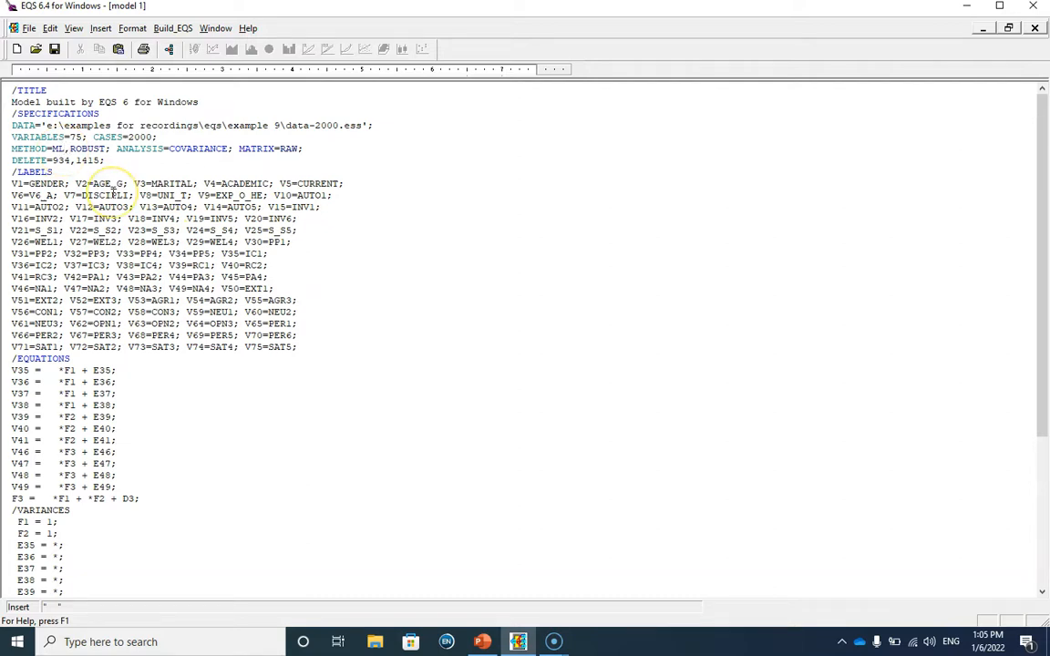
pyautogui.press('BackSpace')
pyautogui.press('BackSpace')
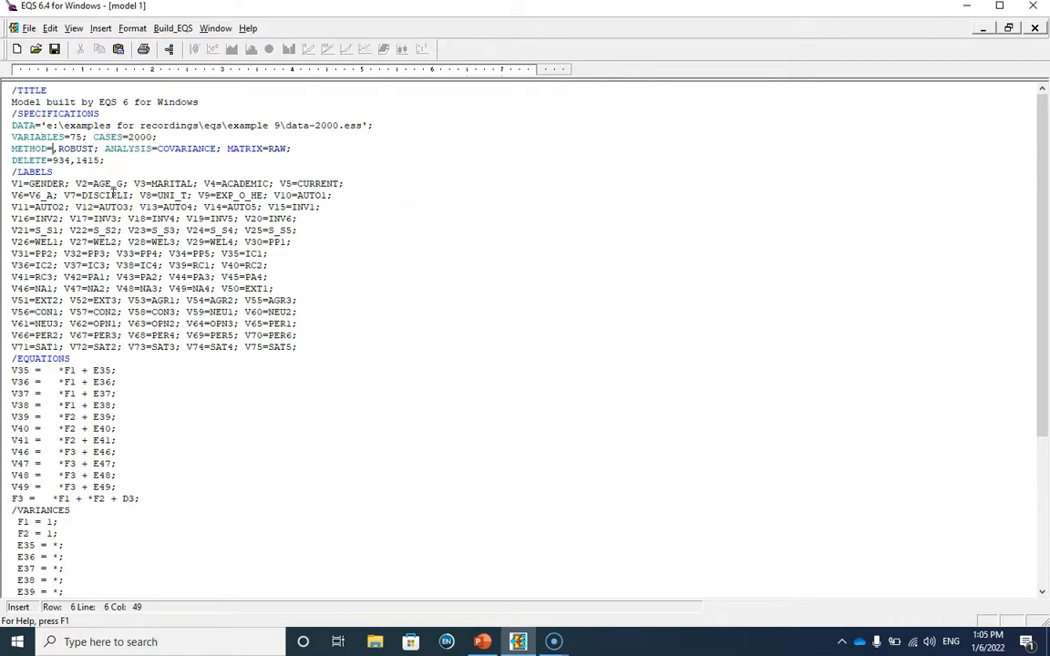
pyautogui.write('PL')
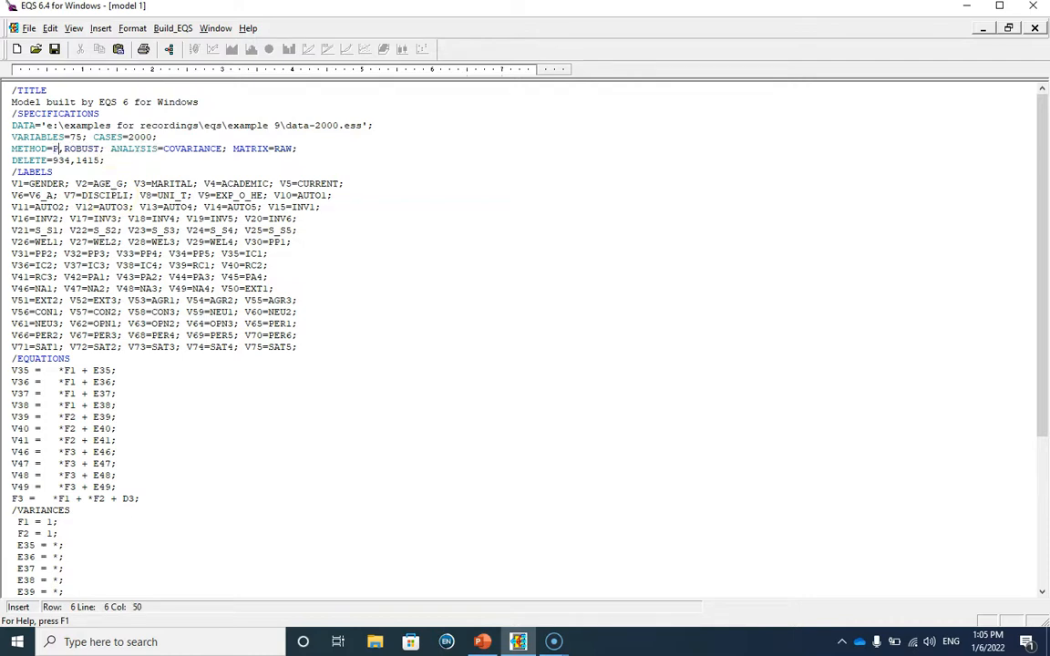
pyautogui.write('Se2')
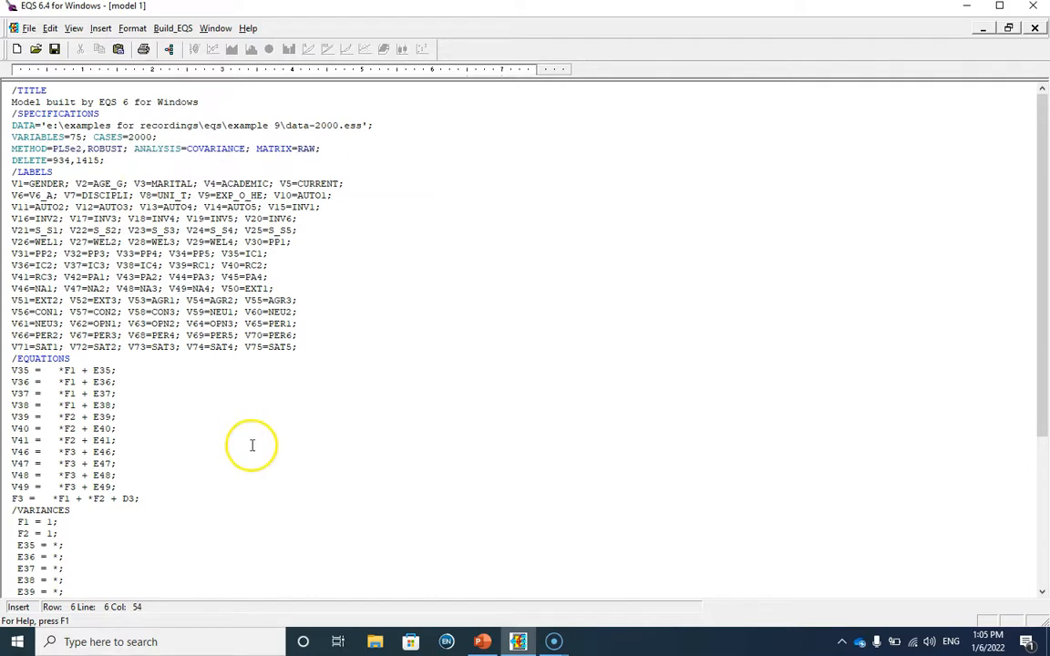
pyautogui.scroll(-6, 252, 444)
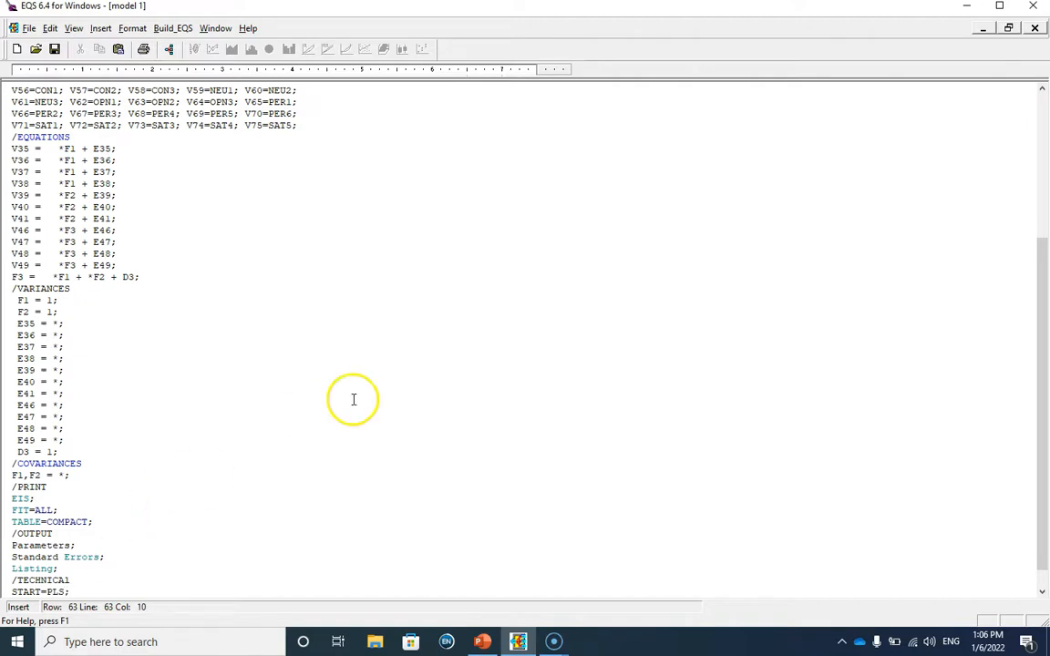
# Save the edited command file in the Example 10 folder as "model 1 plse2 method"
pyautogui.click(30, 28)
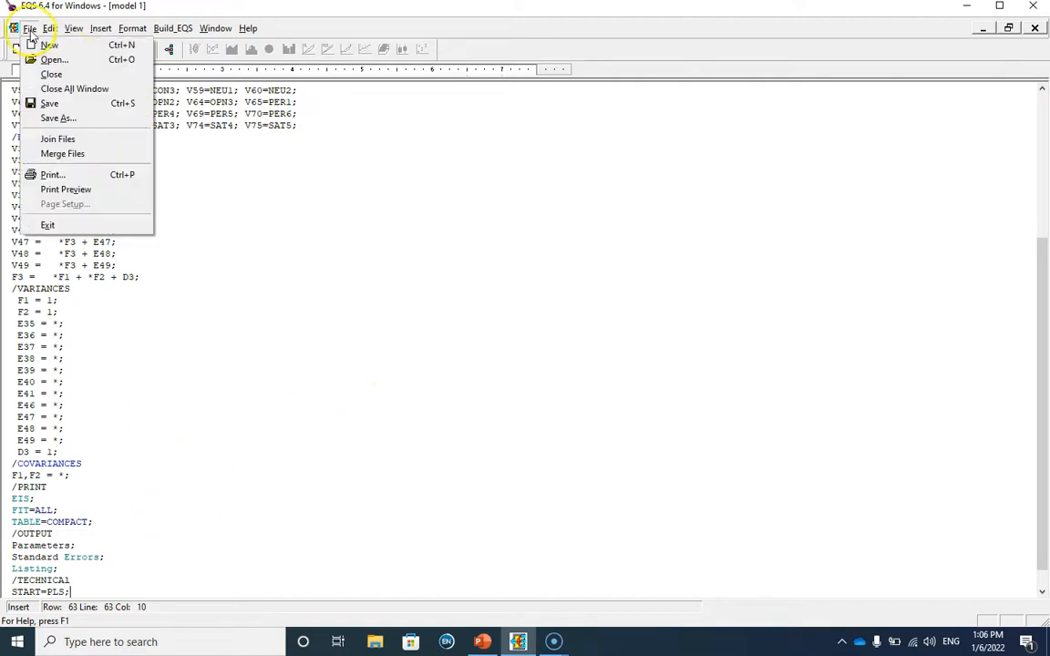
pyautogui.click(69, 117)
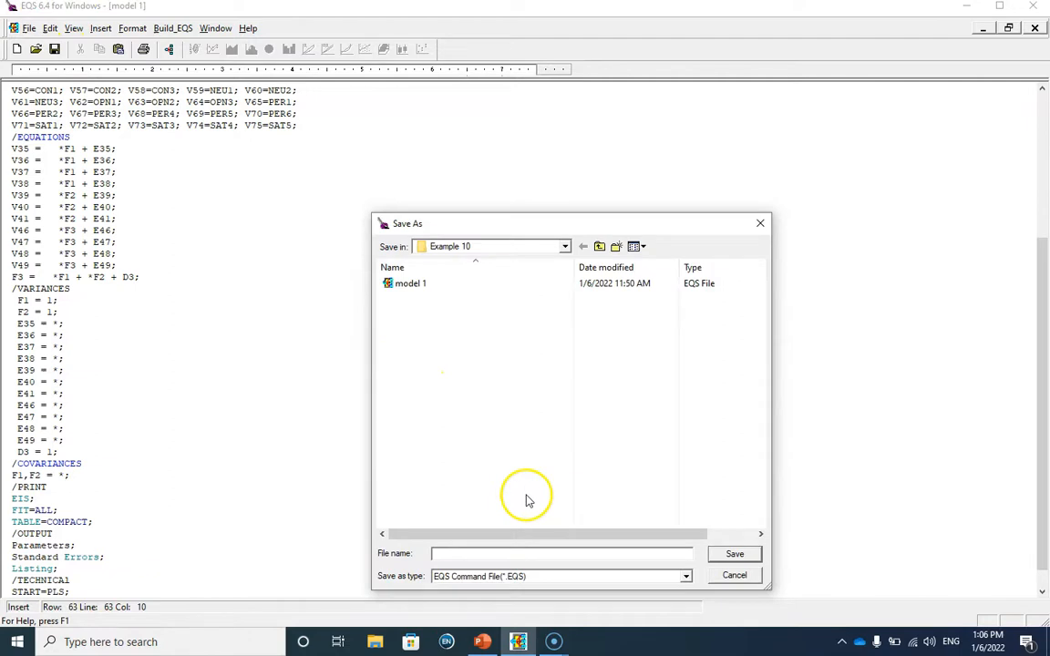
pyautogui.write('model ')
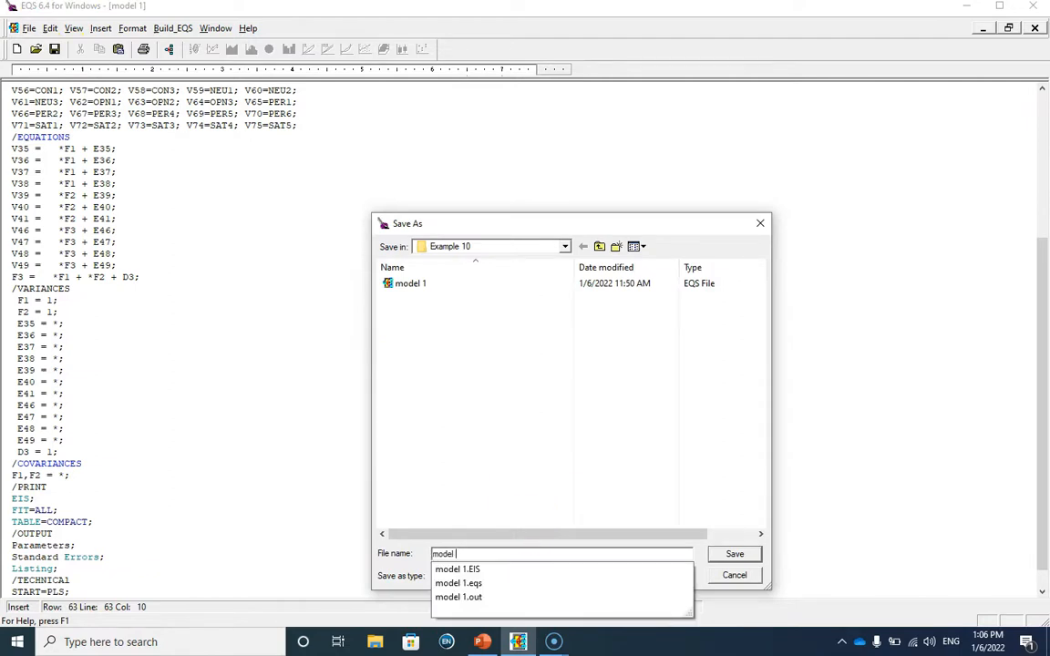
pyautogui.write('1 plse2 method')
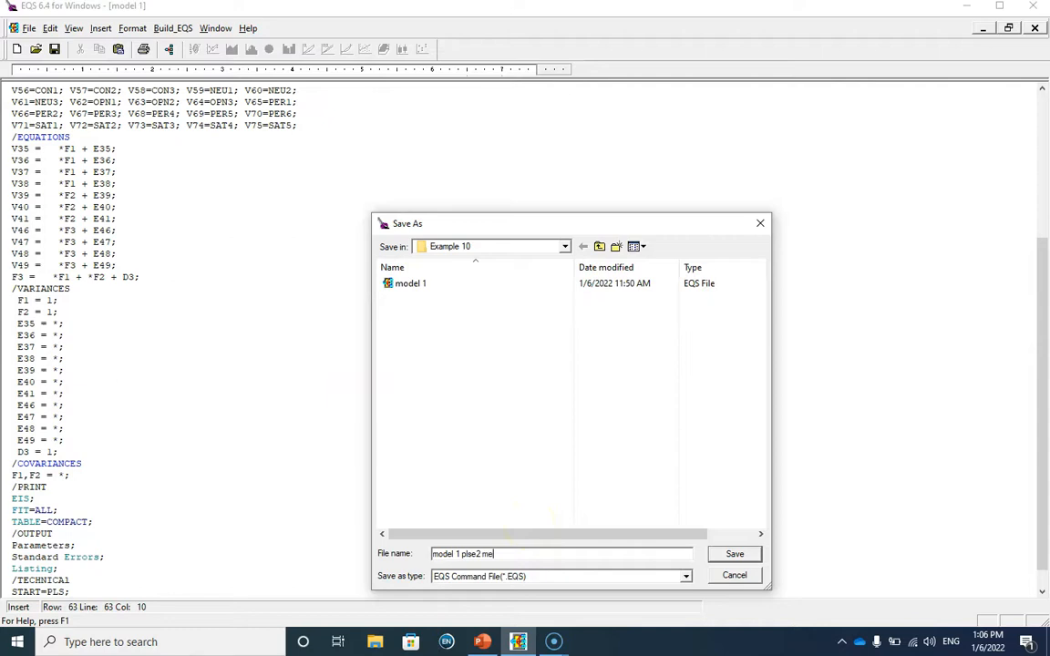
pyautogui.click(735, 557)
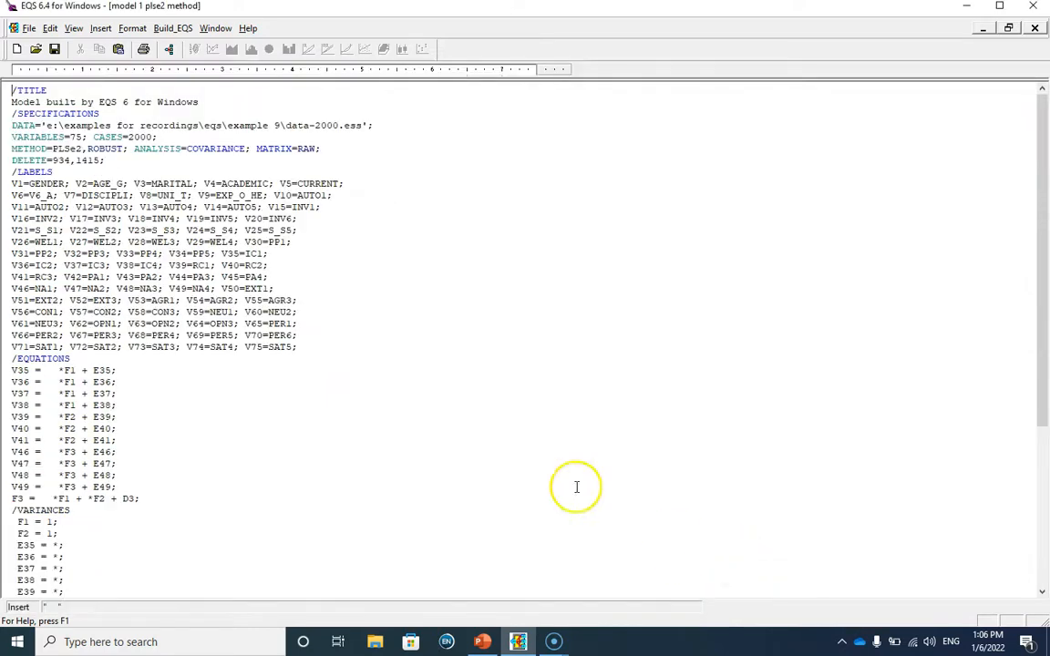
# Run EQS on the PLSe2 model and show the standardized solution at the end of its output
pyautogui.click(175, 29)
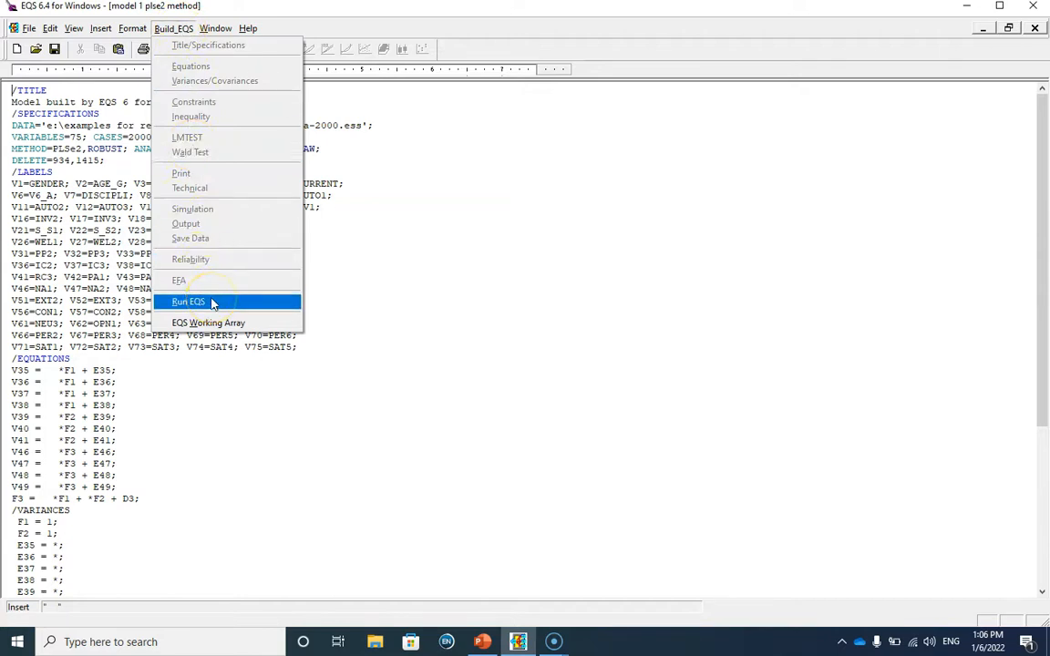
pyautogui.click(214, 307)
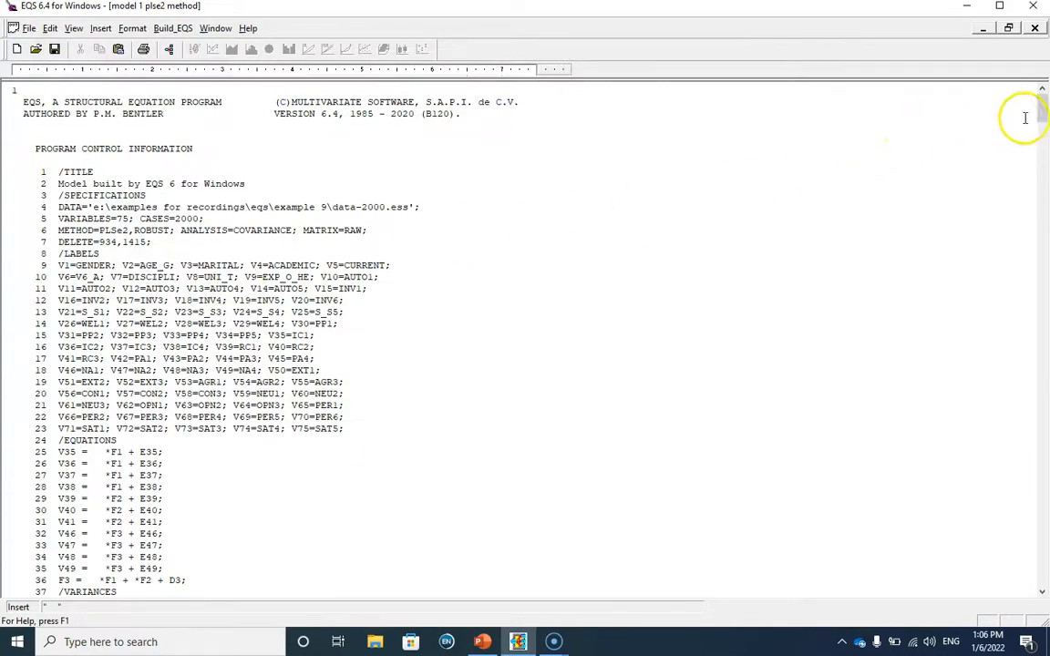
pyautogui.moveTo(1043, 107); pyautogui.dragTo(1039, 574)
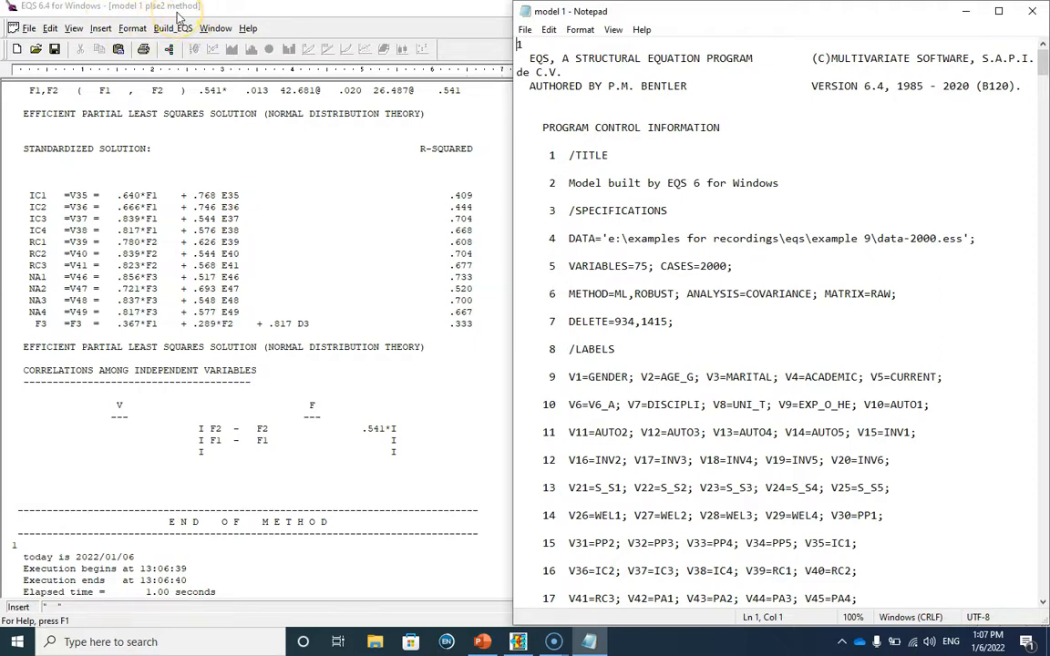
# Compare the standardized solution, factor correlation and error variances in the Notepad maximum likelihood output with those in the PLSe2 output
pyautogui.moveTo(1043, 65); pyautogui.dragTo(1036, 605)
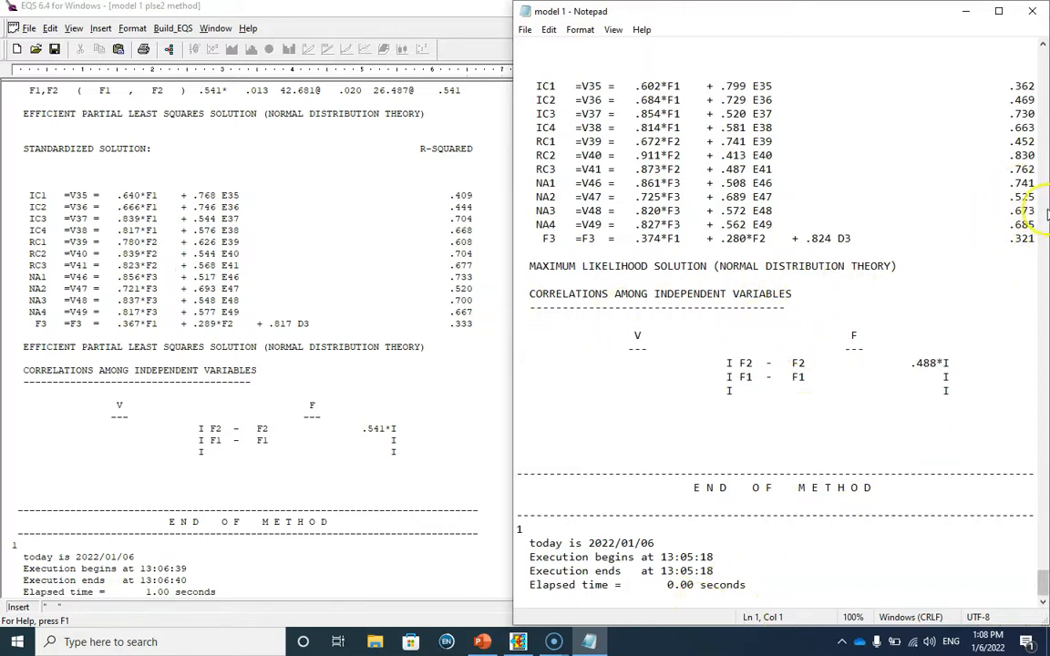
pyautogui.click(934, 426)
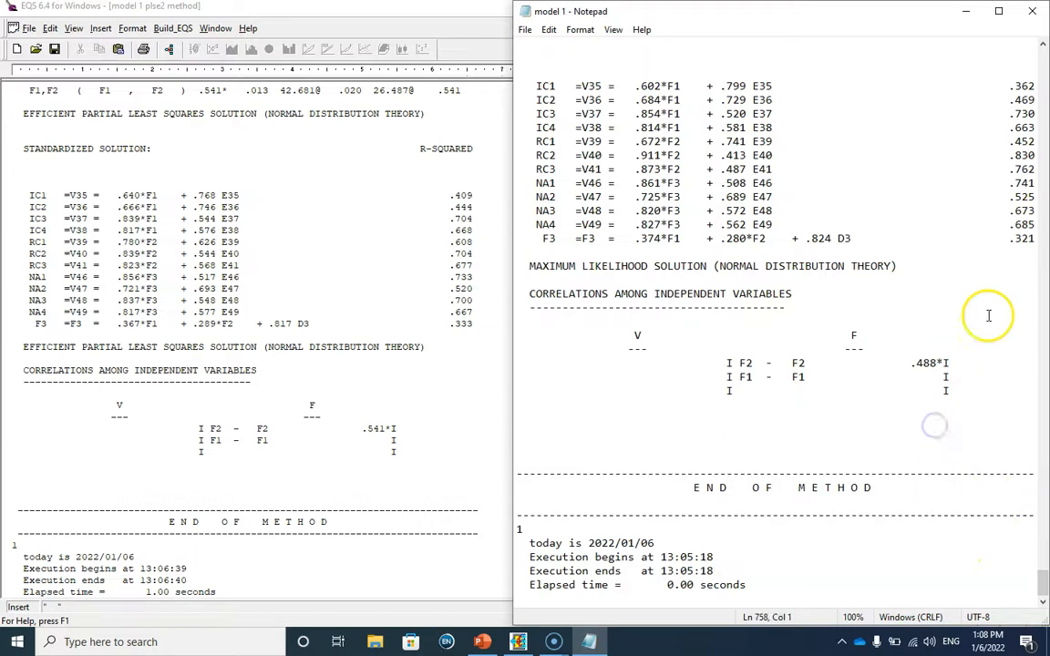
pyautogui.scroll(1, 988, 315)
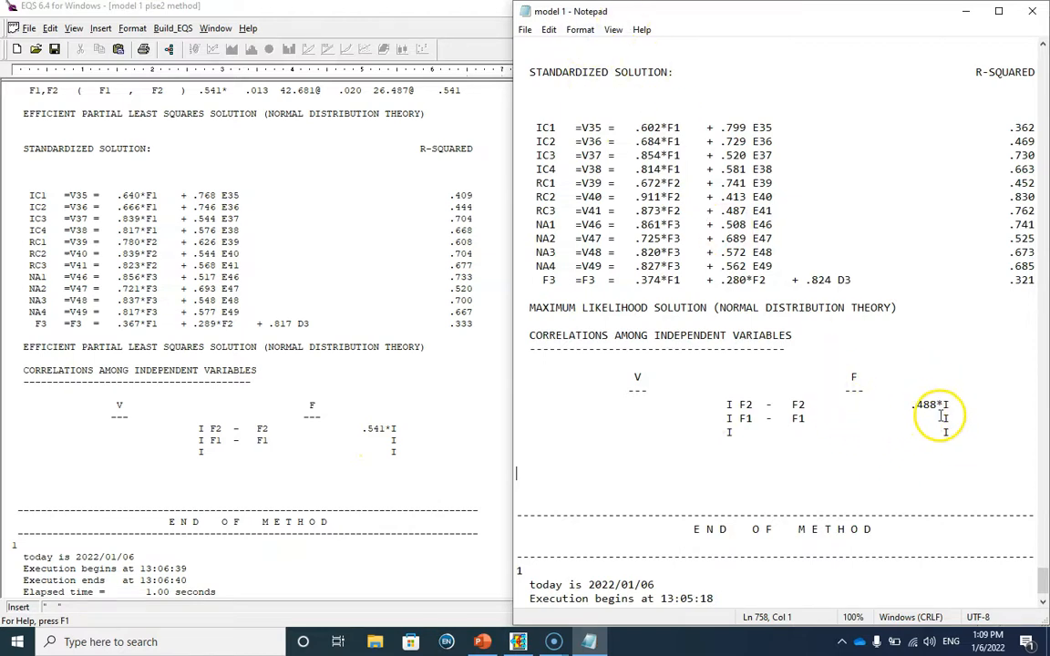
pyautogui.scroll(5, 766, 315)
pyautogui.scroll(8, 767, 316)
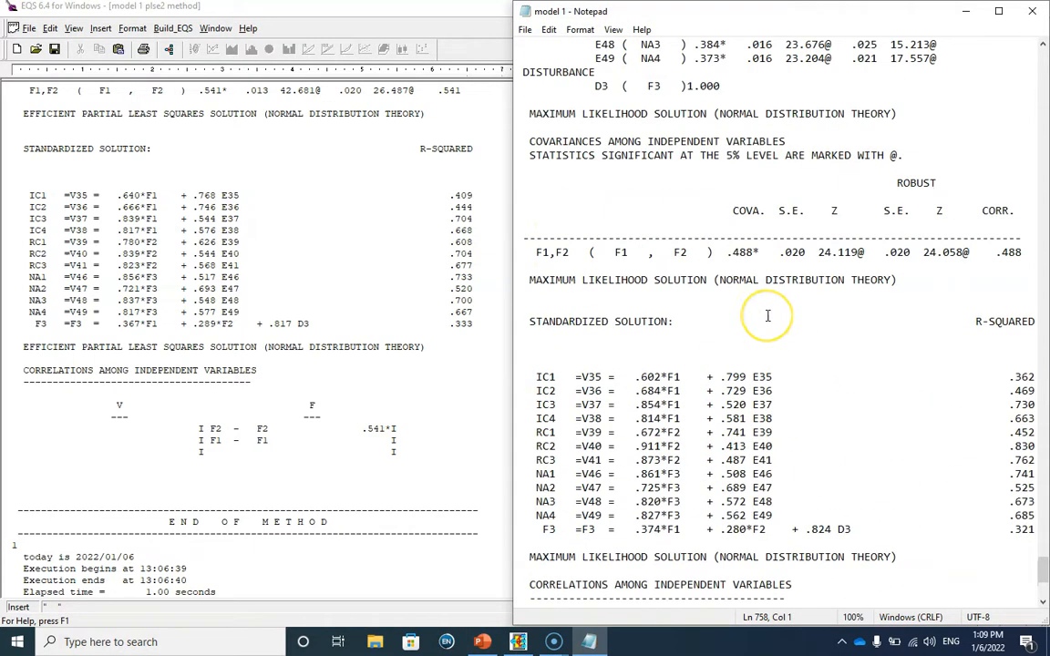
pyautogui.scroll(10, 284, 347)
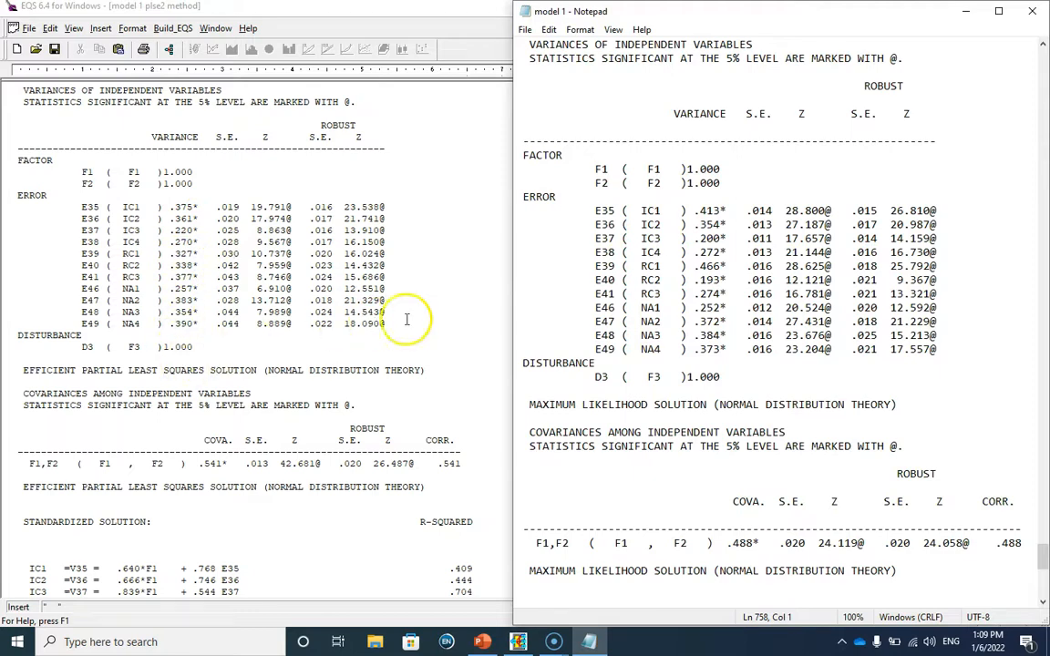
# Compare the robust goodness-of-fit summaries of the PLSe2 and maximum likelihood outputs, including the chi-square statistics, CFI and RMSEA
pyautogui.scroll(3, 264, 278)
pyautogui.scroll(15, 284, 292)
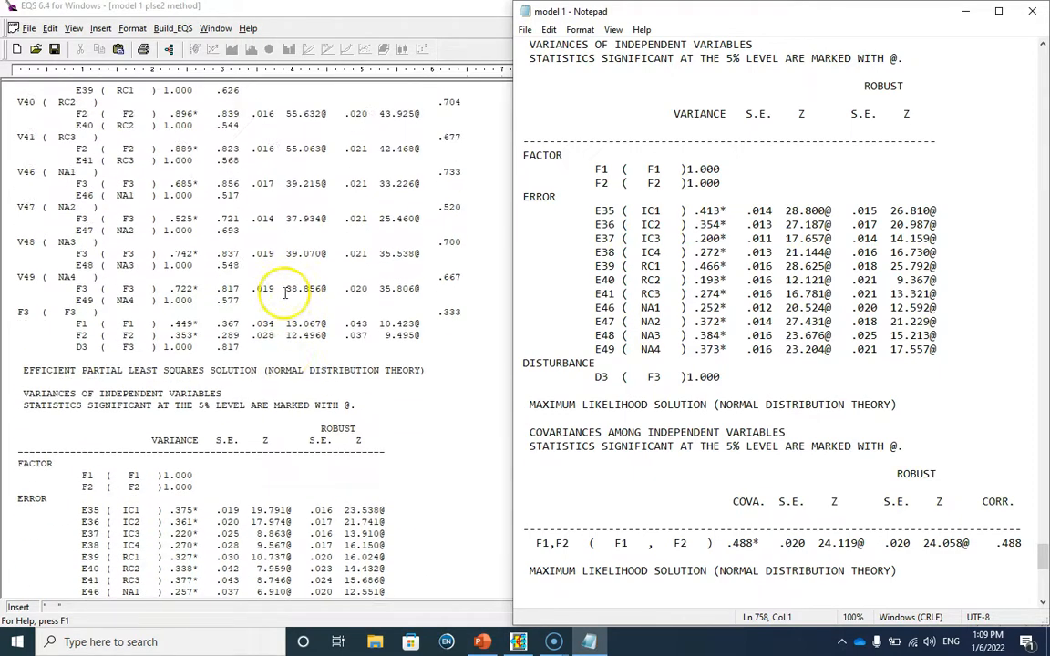
pyautogui.scroll(4, 285, 282)
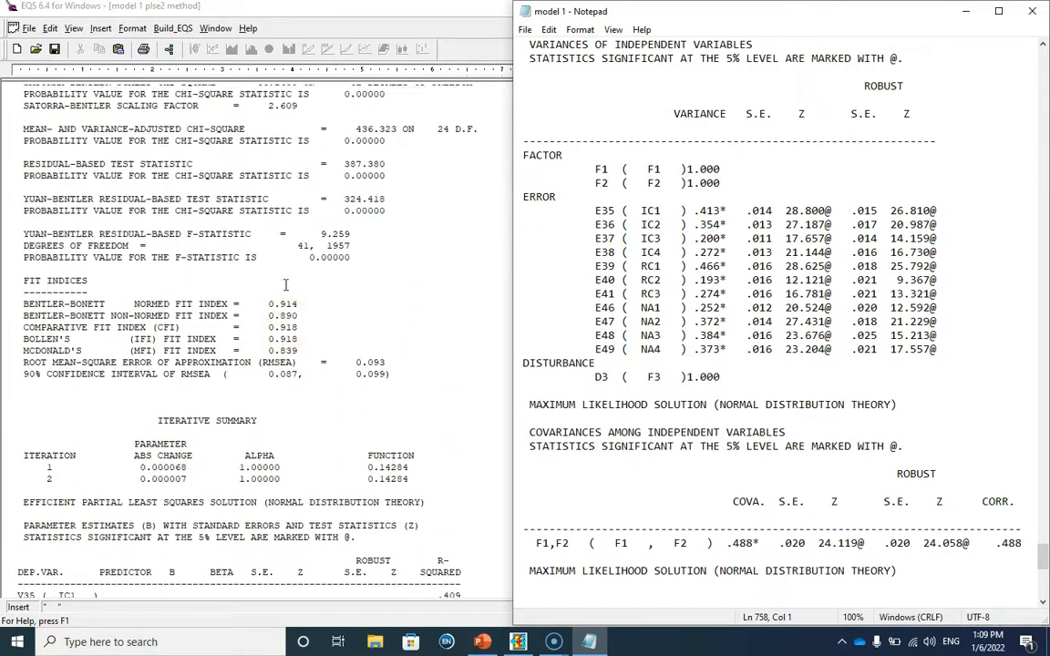
pyautogui.scroll(20, 693, 292)
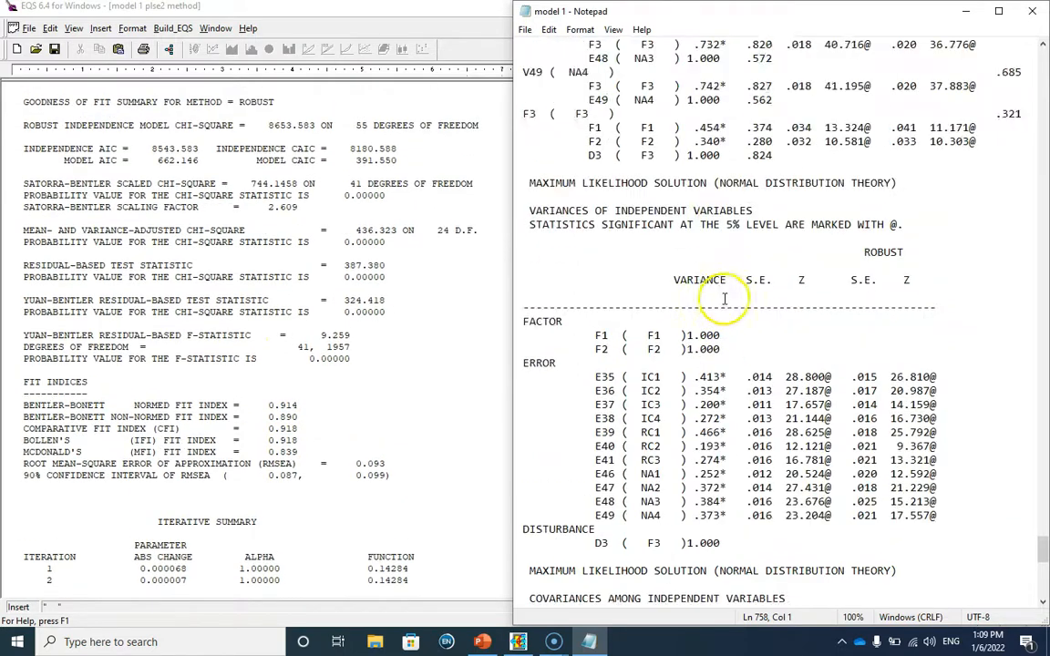
pyautogui.scroll(9, 725, 292)
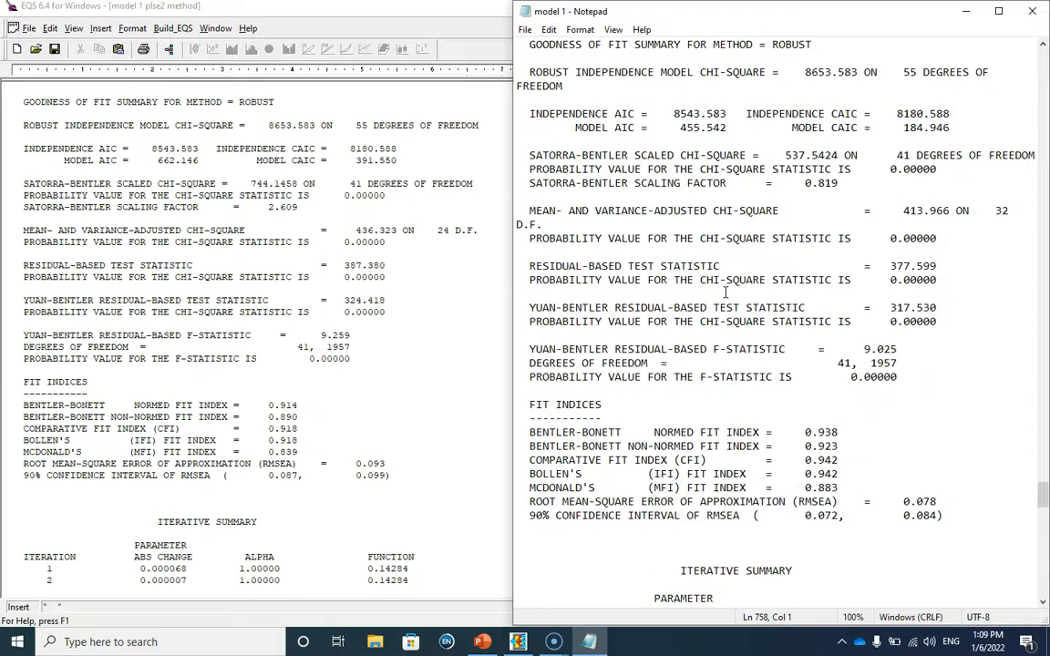
pyautogui.scroll(1, 725, 292)
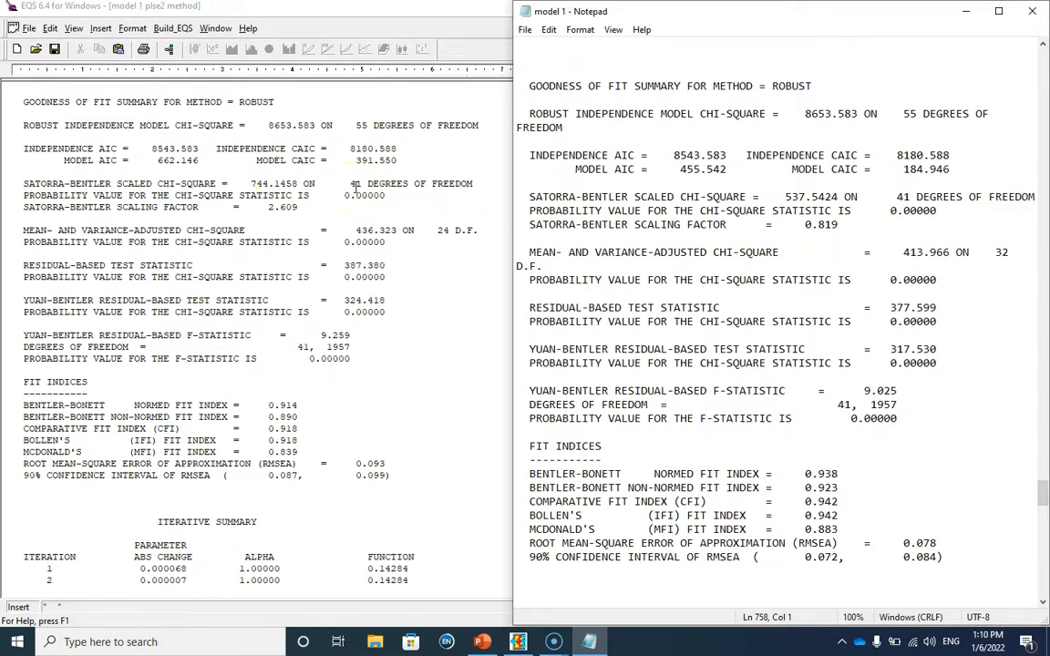
pyautogui.scroll(-1, 638, 445)
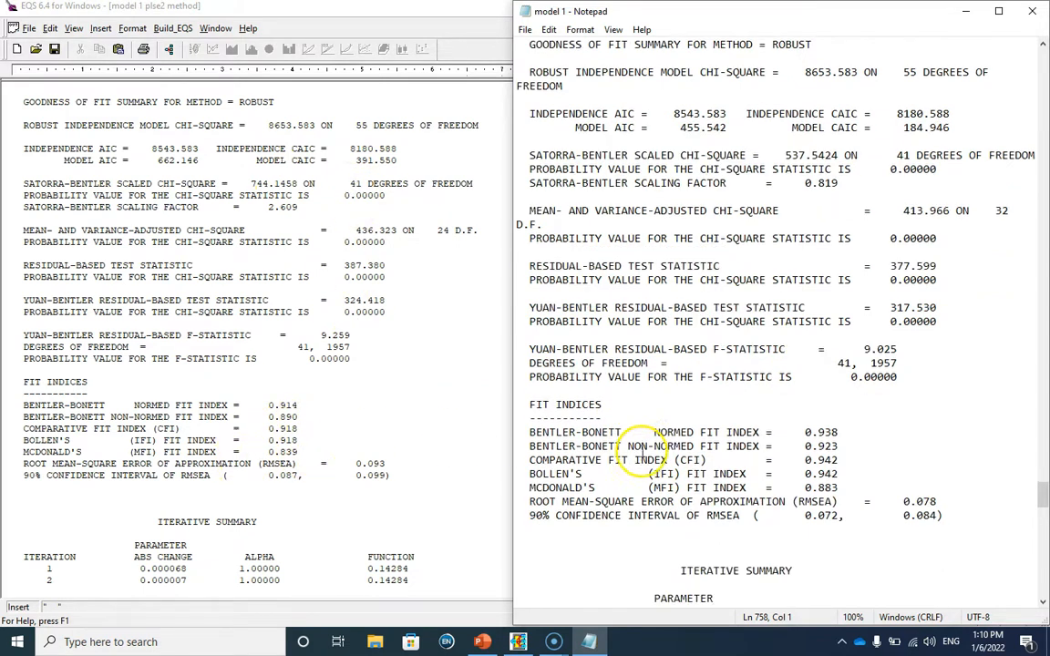